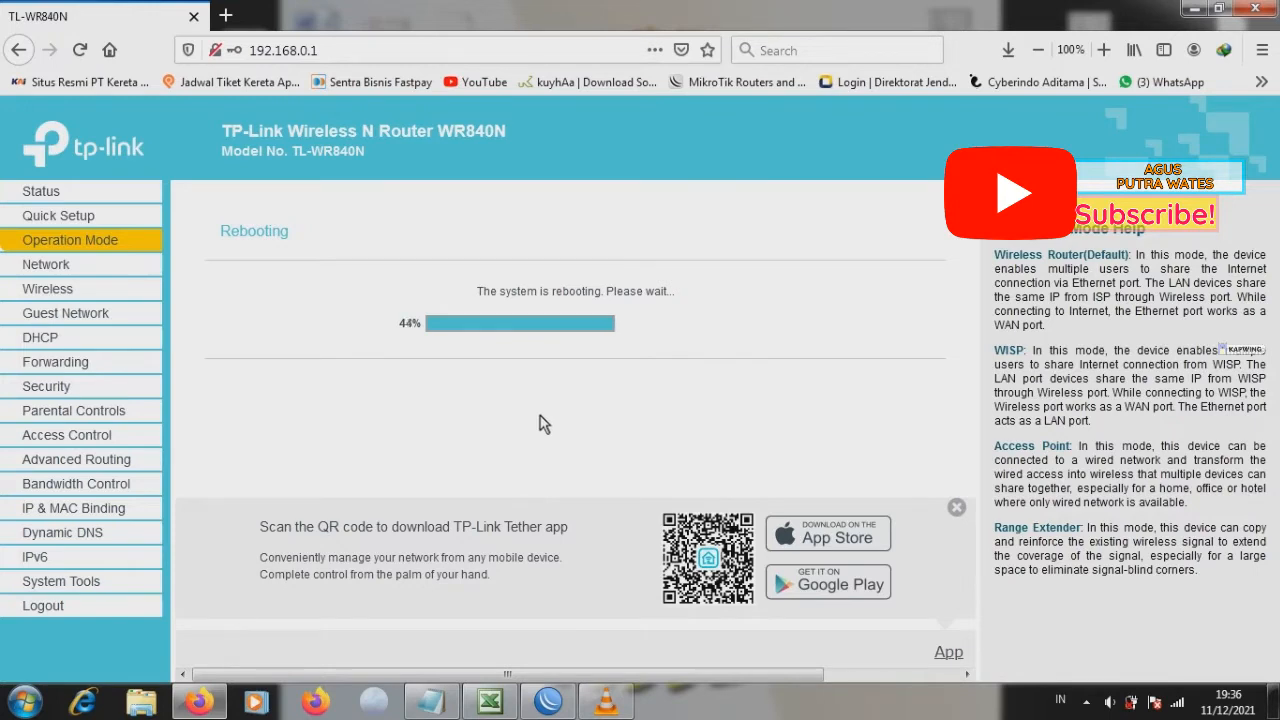
click(1177, 702)
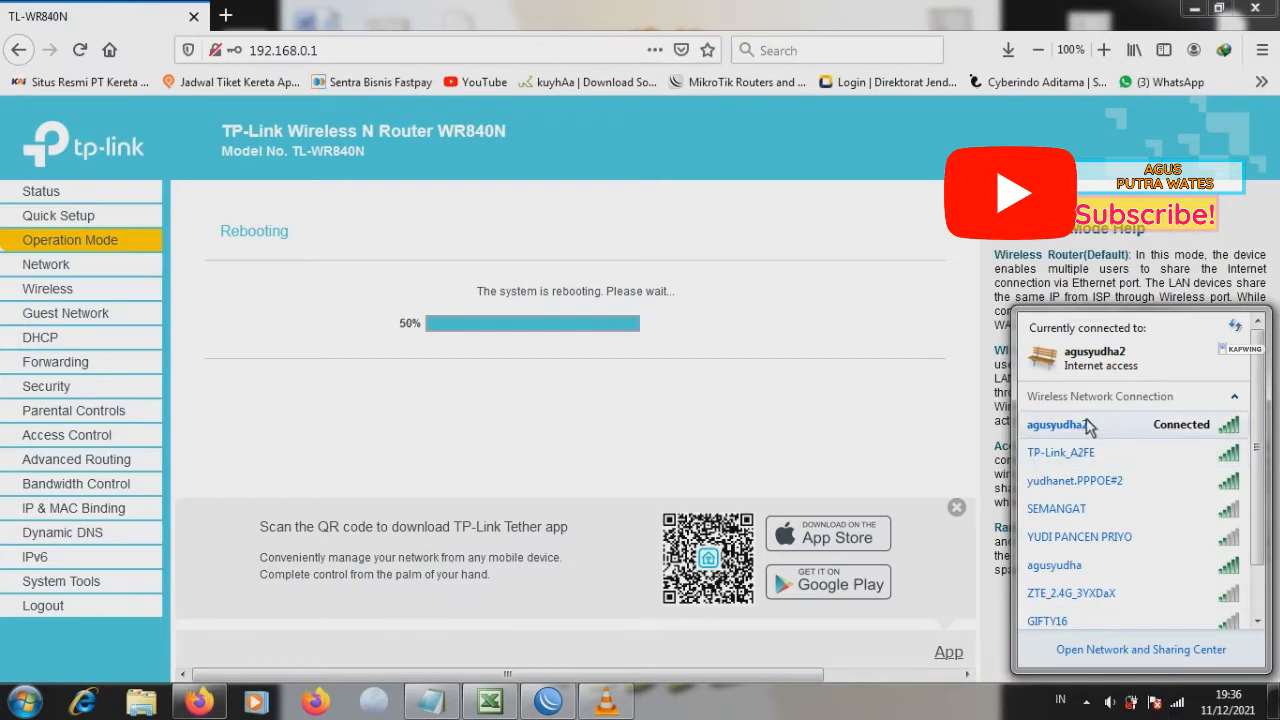
click(1092, 458)
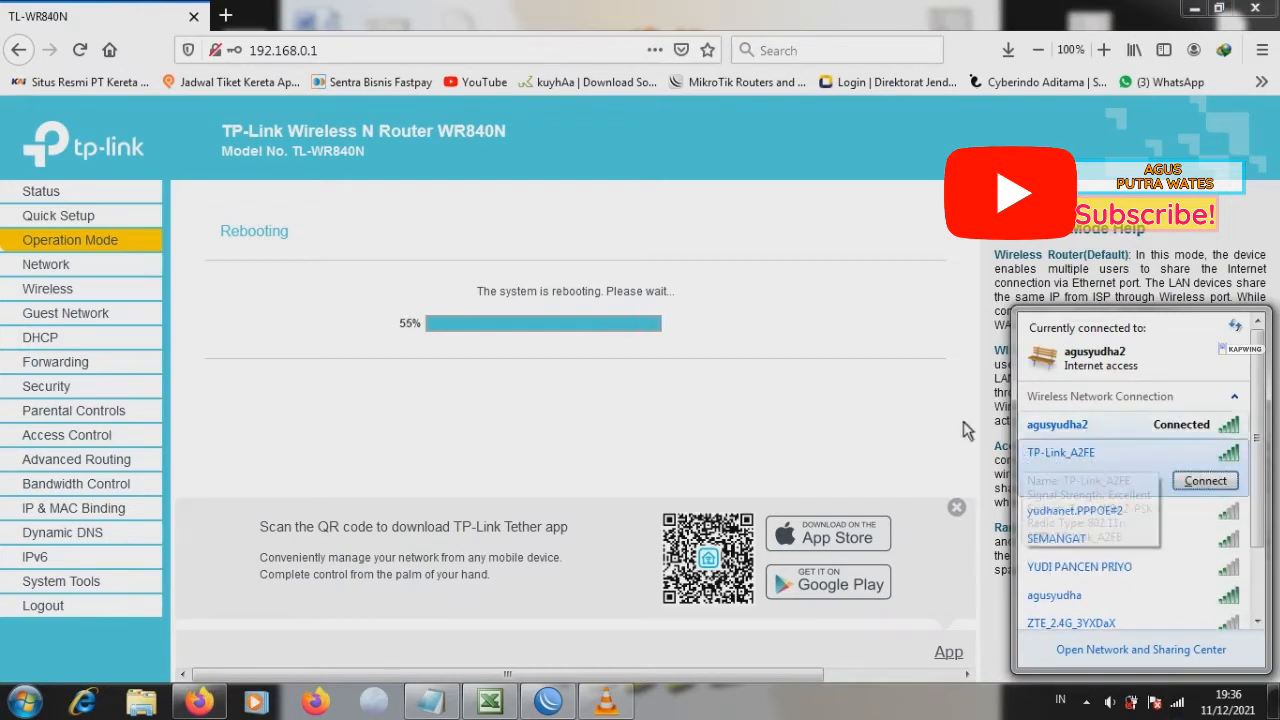
click(897, 428)
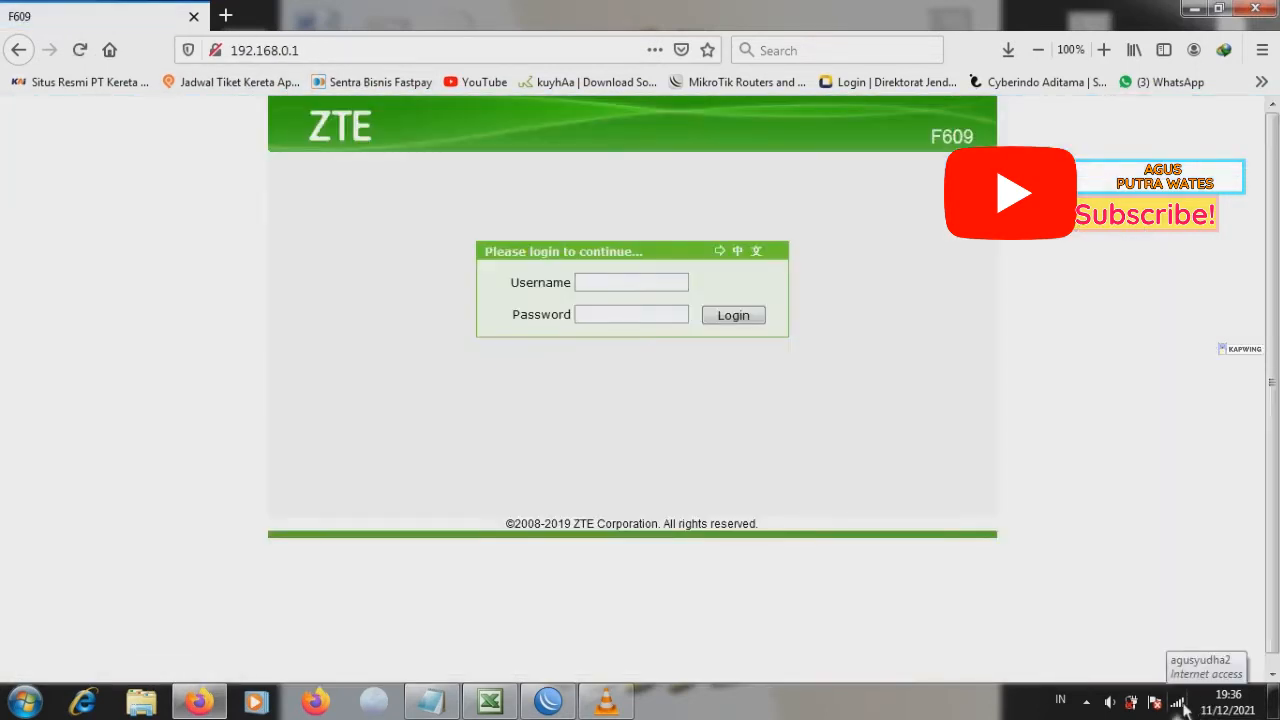
Step: Connect the computer to the TP-Link_A2FE wireless network from the taskbar network list
click(1180, 703)
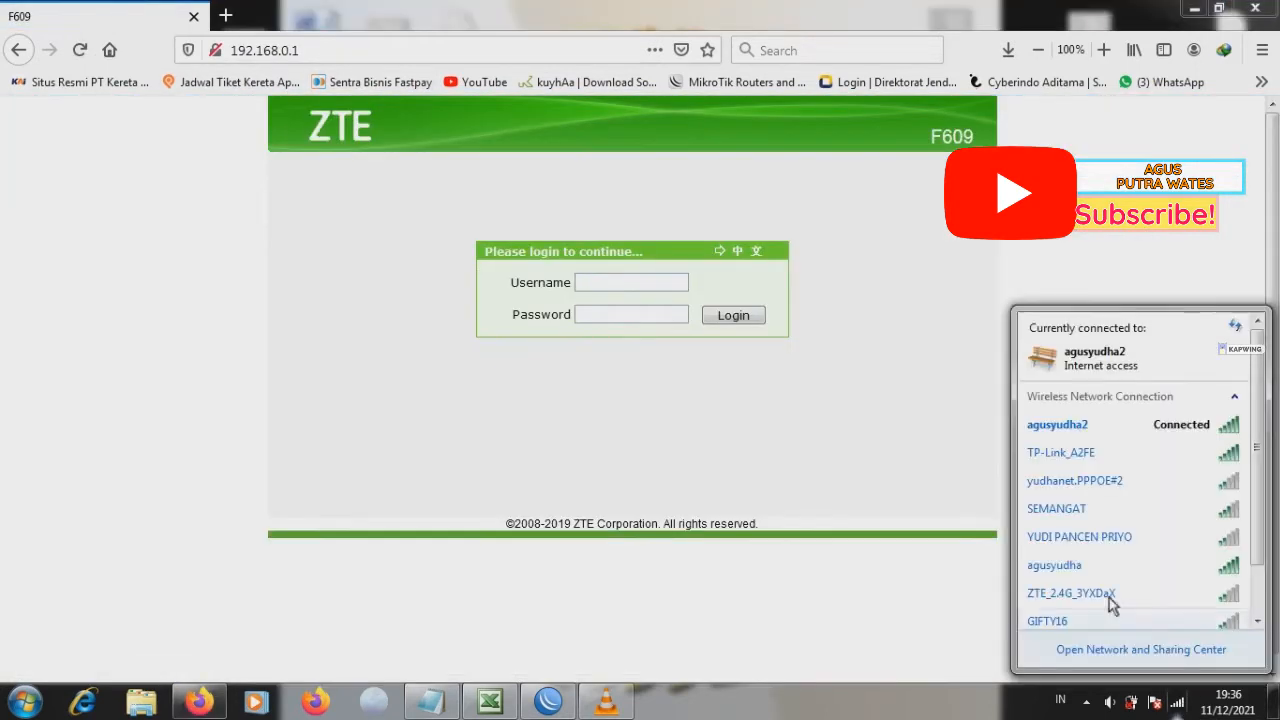
click(1066, 456)
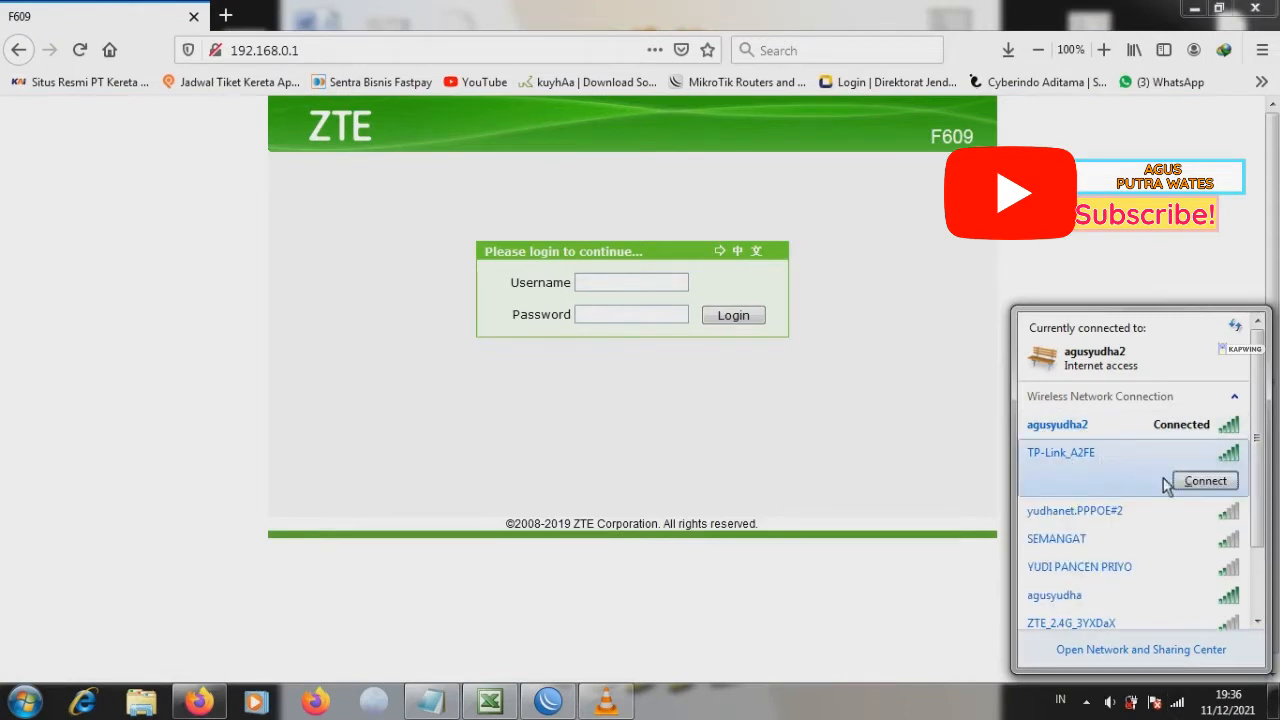
click(1197, 482)
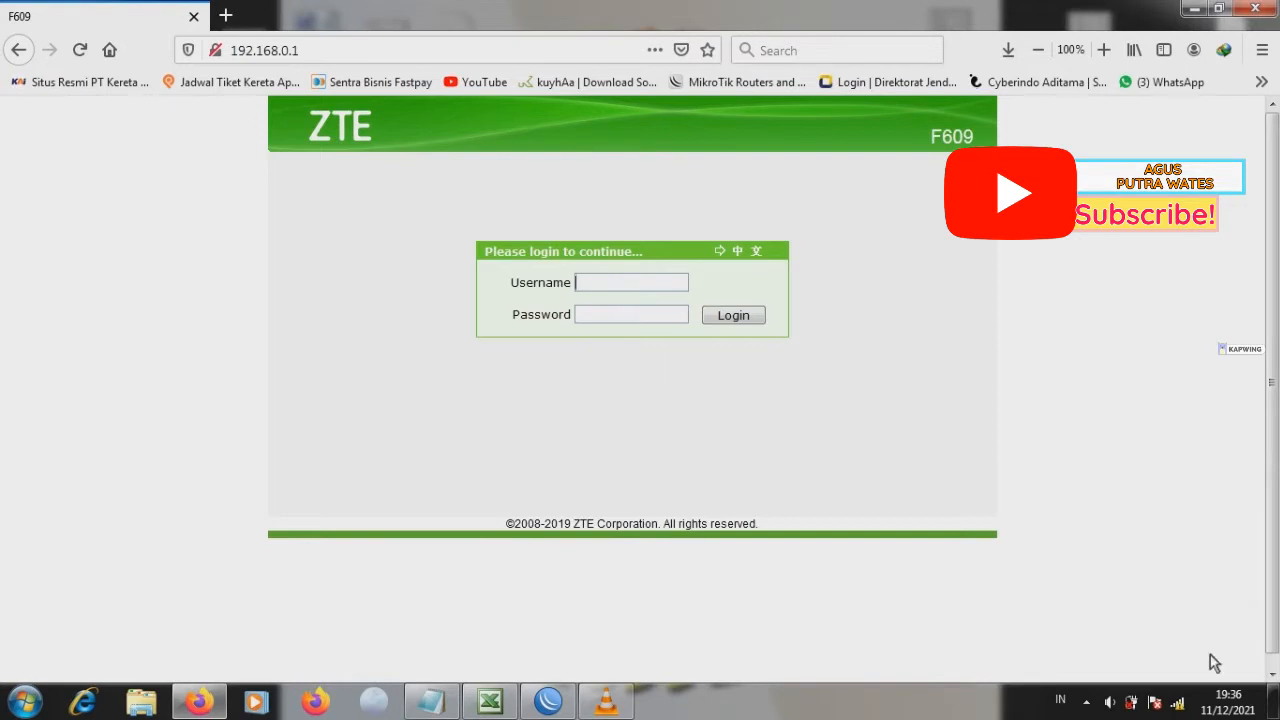
Step: Check the wireless connection and reload the router admin page at 192.168.0.1
click(1178, 703)
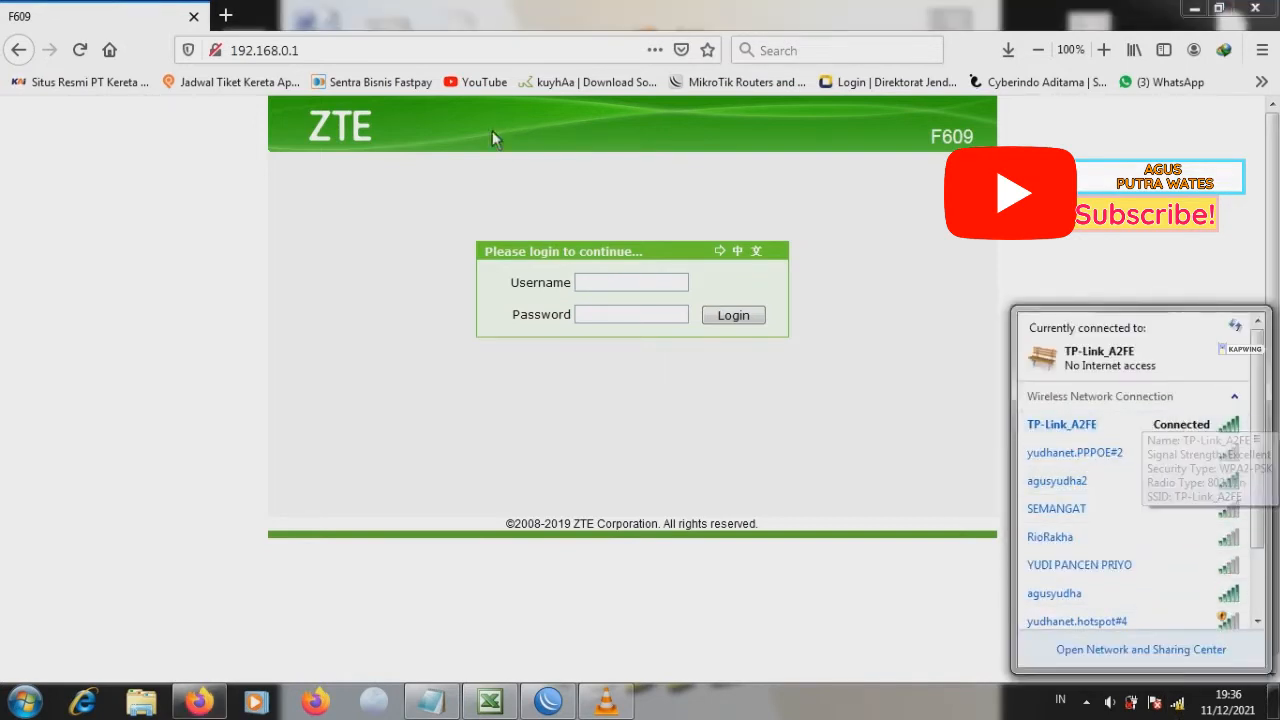
click(343, 51)
key(Return)
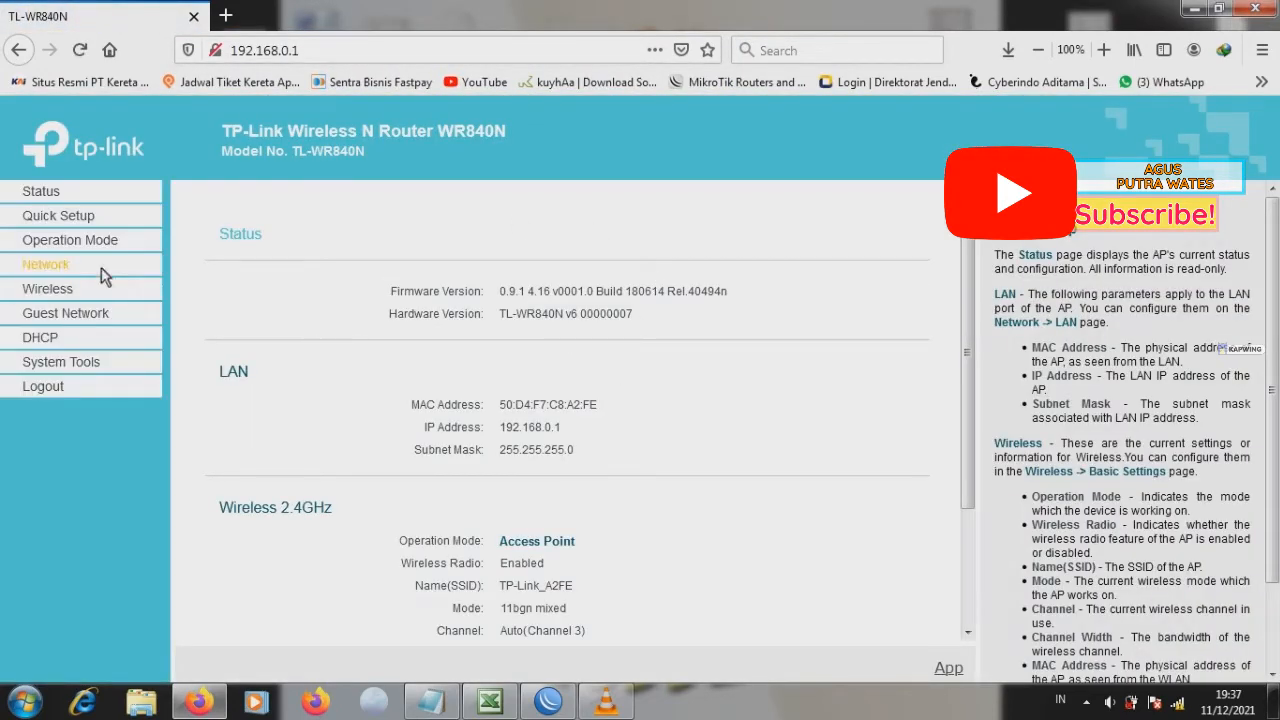
Step: Open the Network LAN settings and change the LAN type to Static IP
click(57, 238)
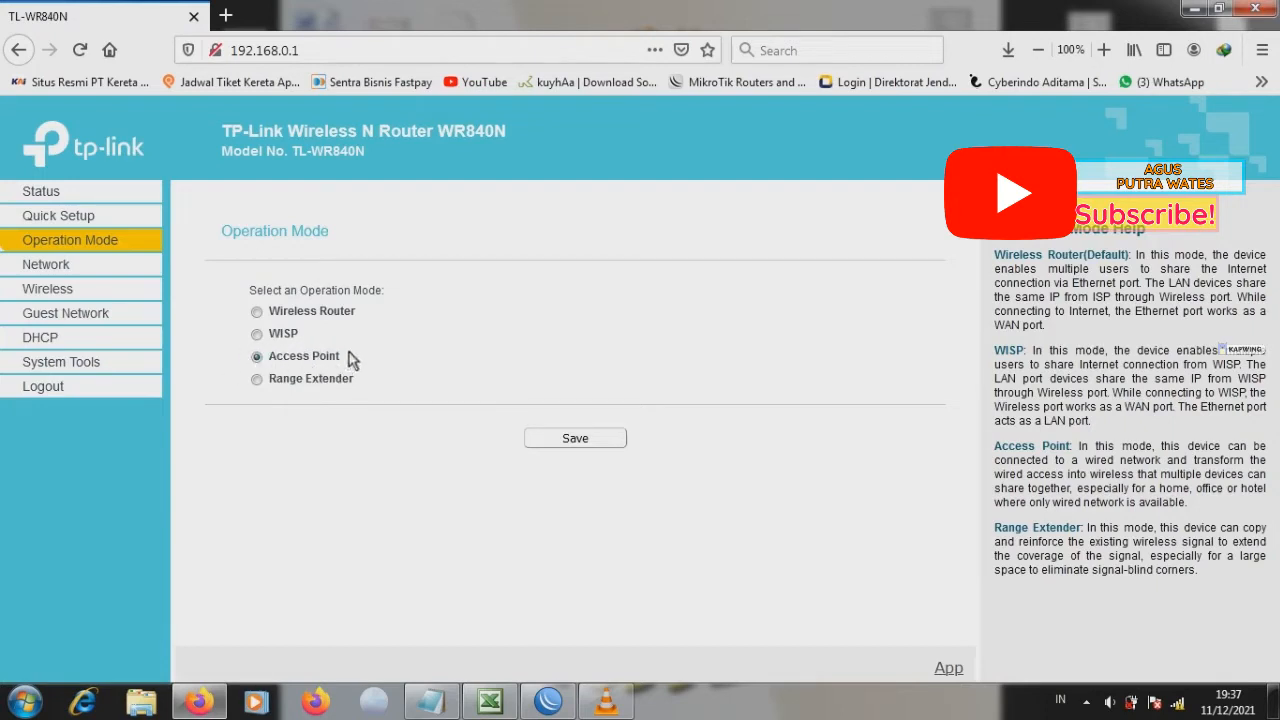
click(46, 267)
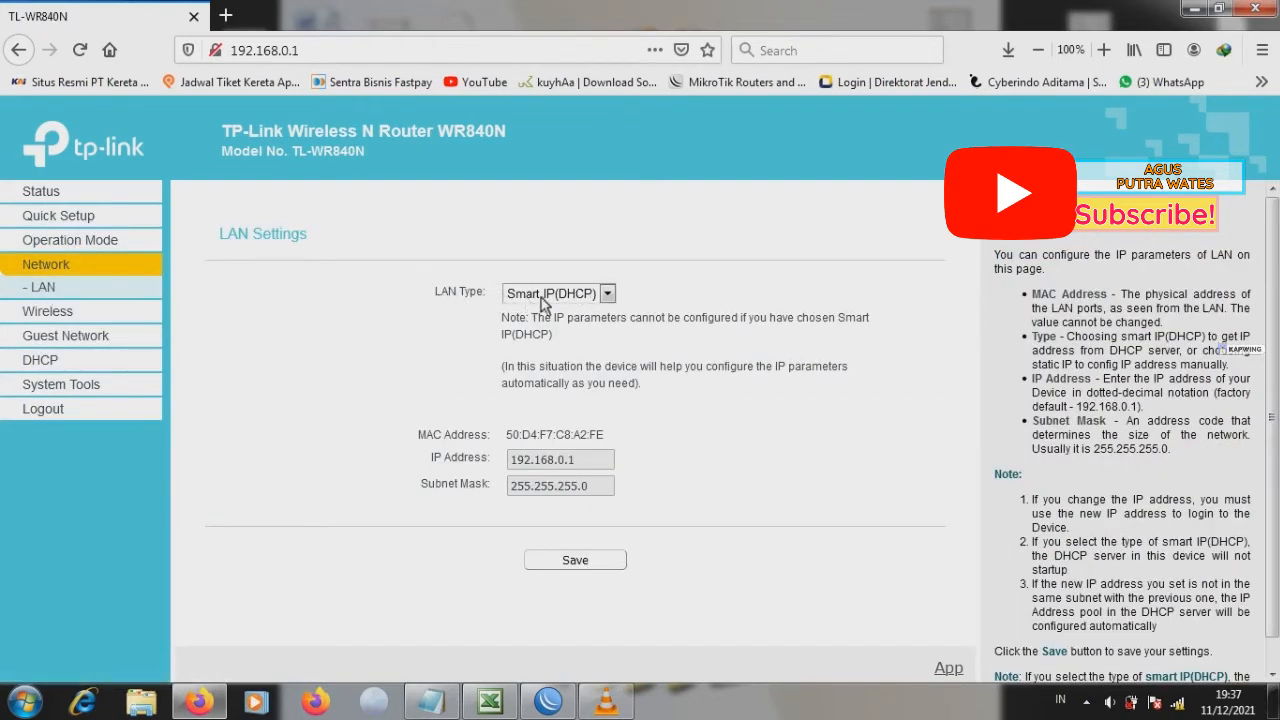
click(607, 293)
click(553, 316)
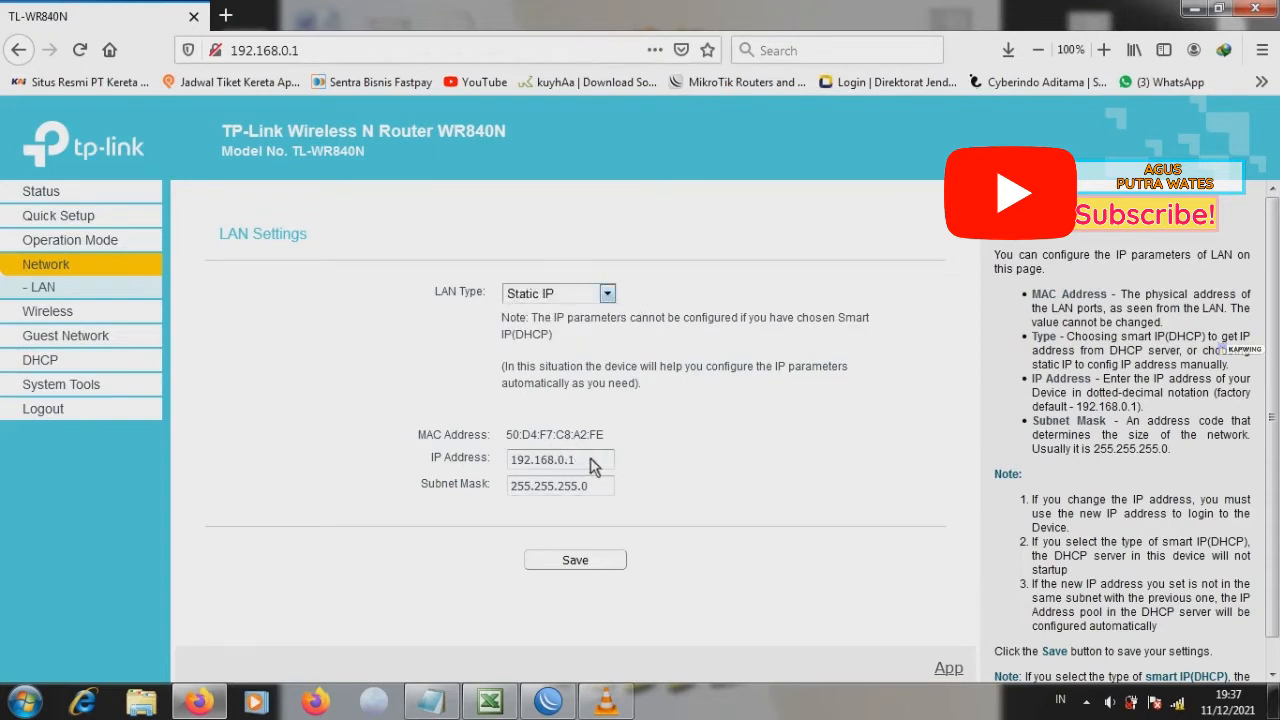
Step: Set the LAN IP address to 10.10.10.24, save, and confirm the router reboot
drag(575, 460, 506, 466)
text(10)
click(584, 560)
click(781, 358)
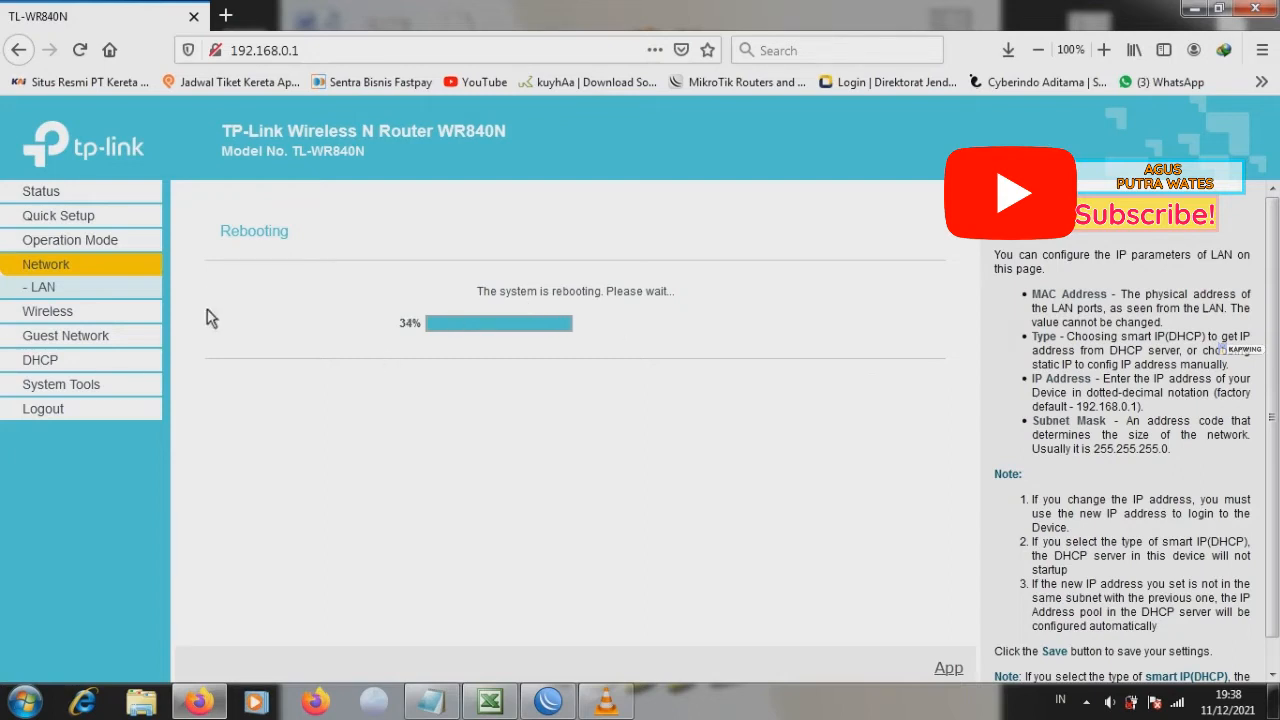
Step: Reconnect the computer to the TP-Link_A2FE wireless network while the router reboots
click(1178, 704)
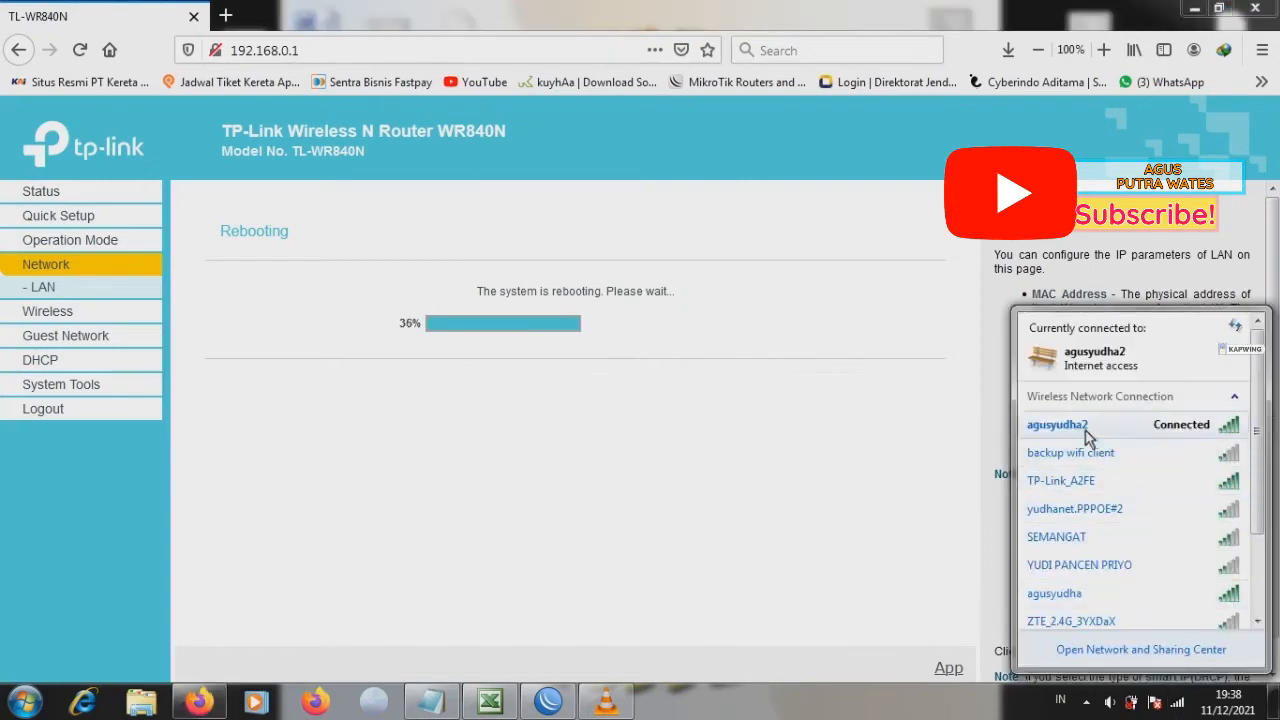
click(1076, 488)
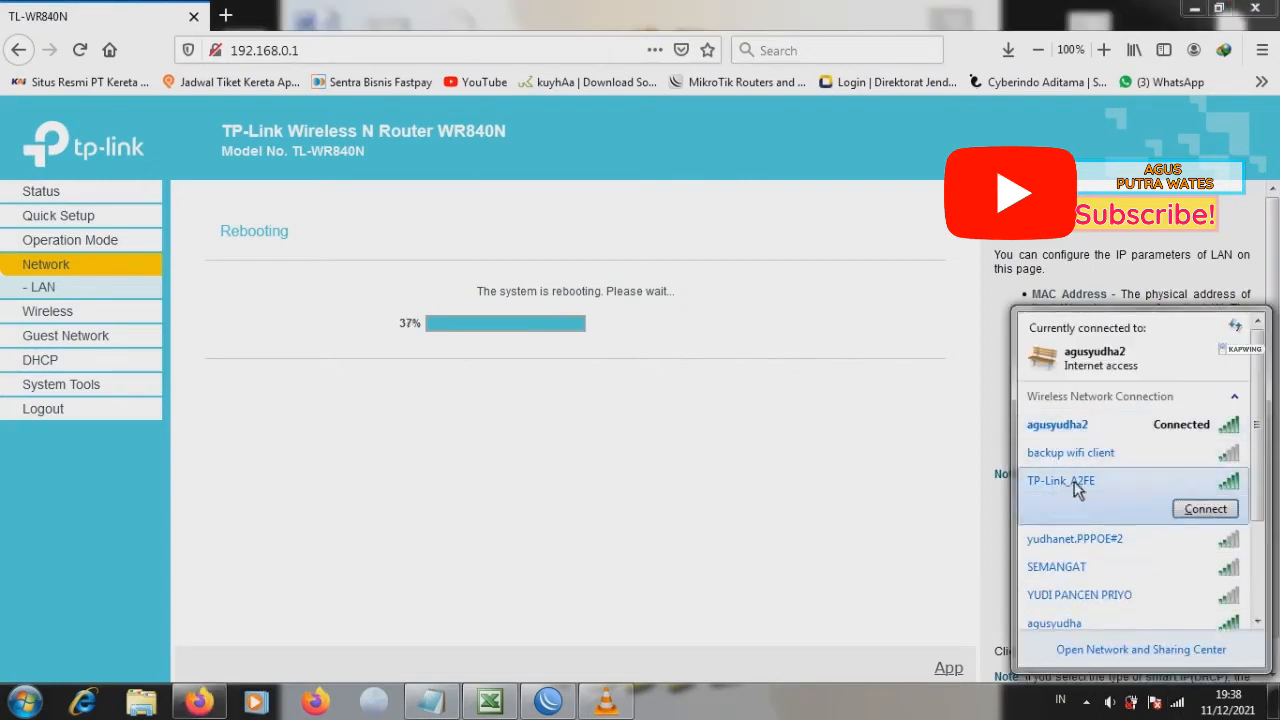
click(1205, 510)
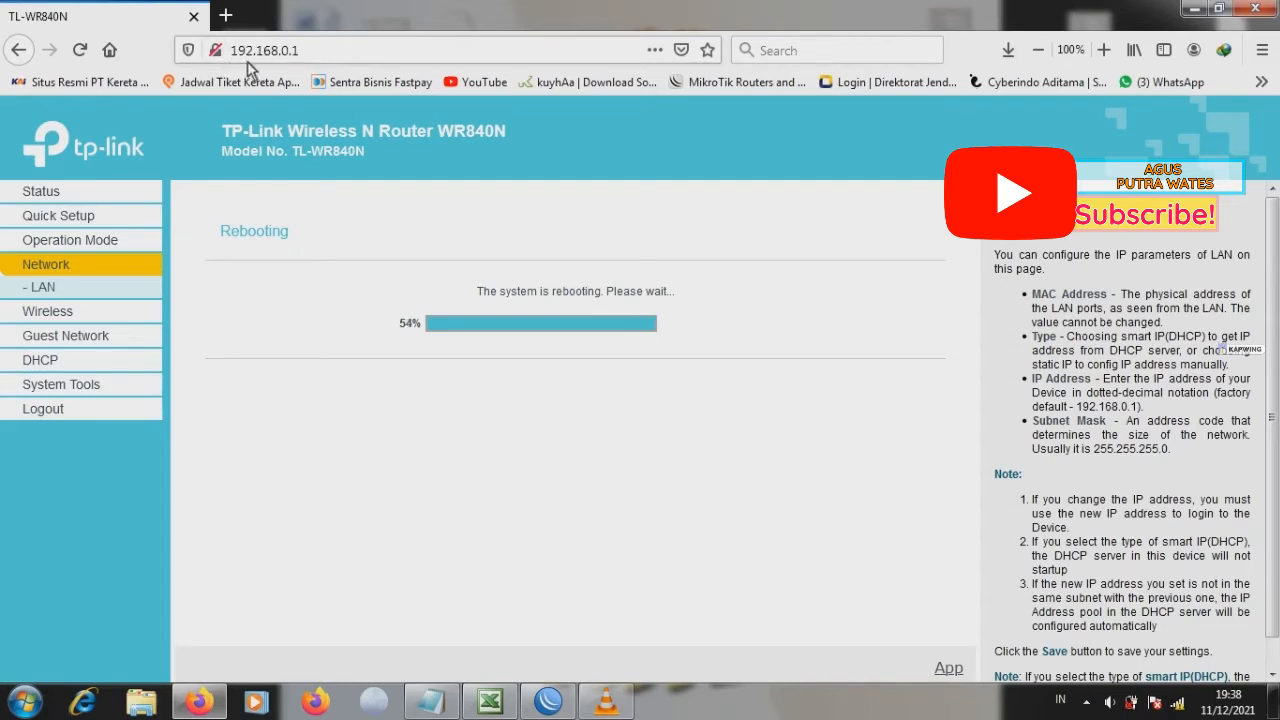
Step: Open the router admin page at the new address 10.10.10.24
click(318, 50)
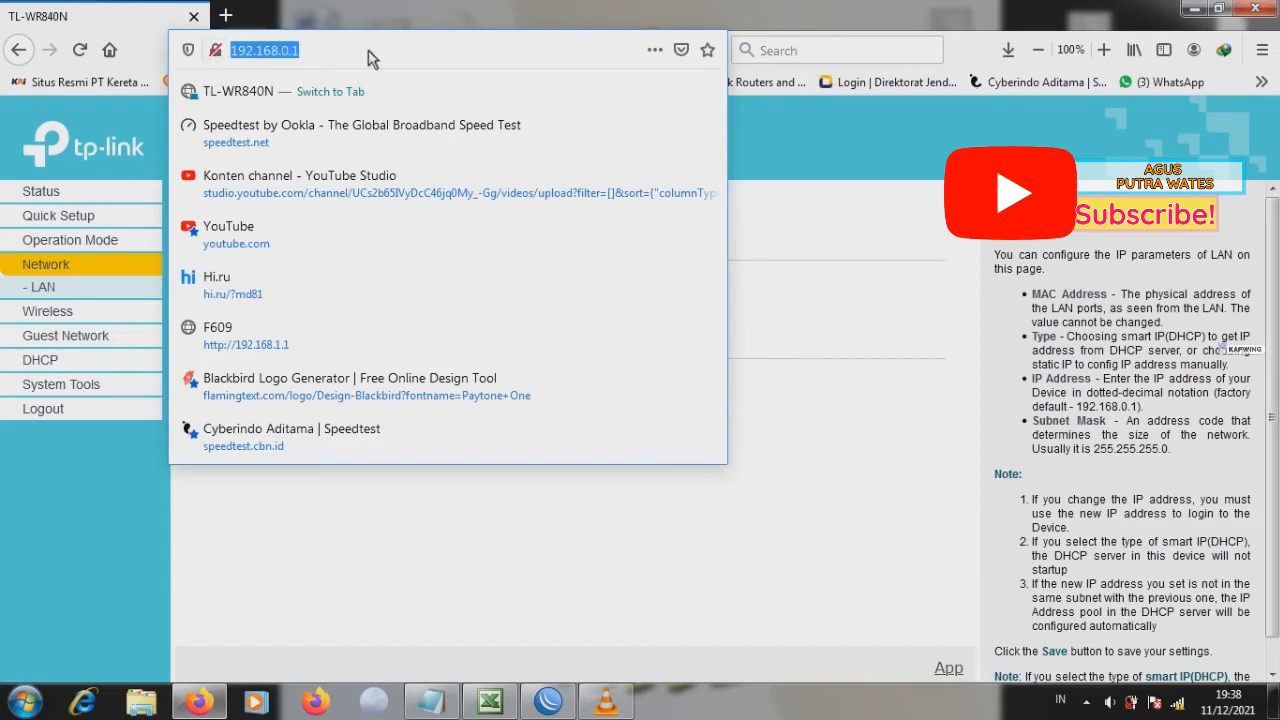
text(10.10.)
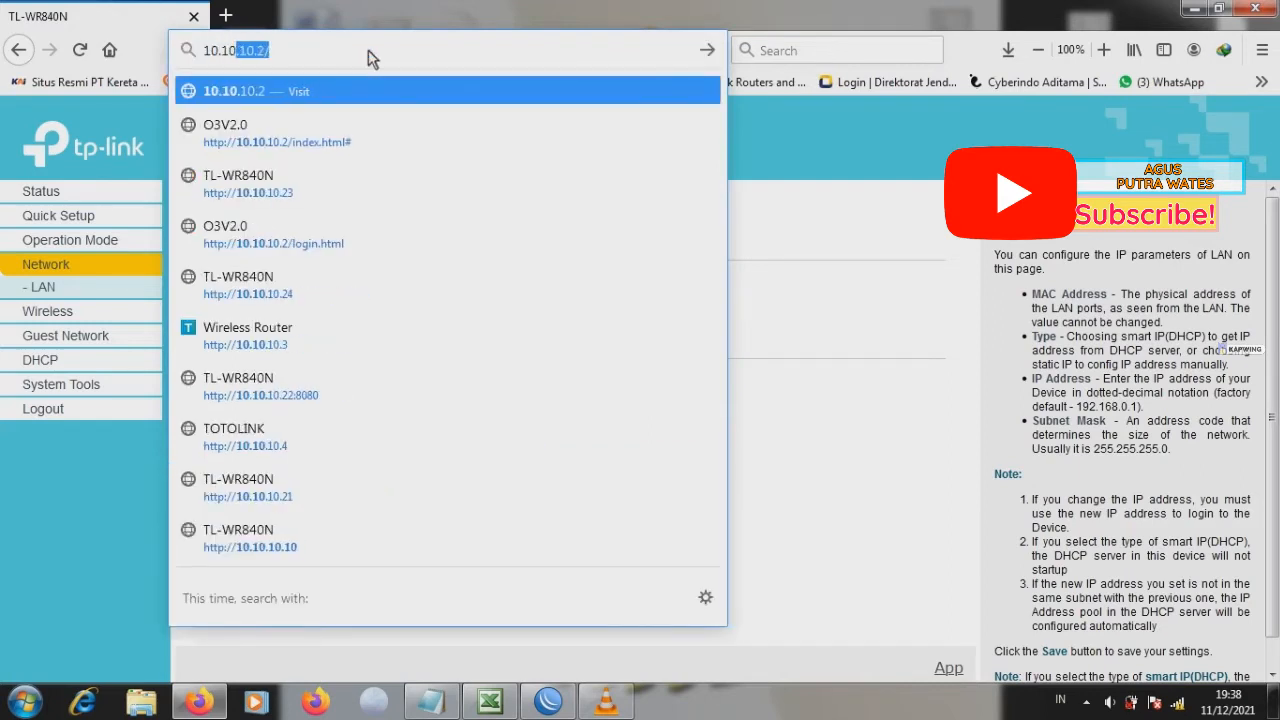
text(10.)
text(.24)
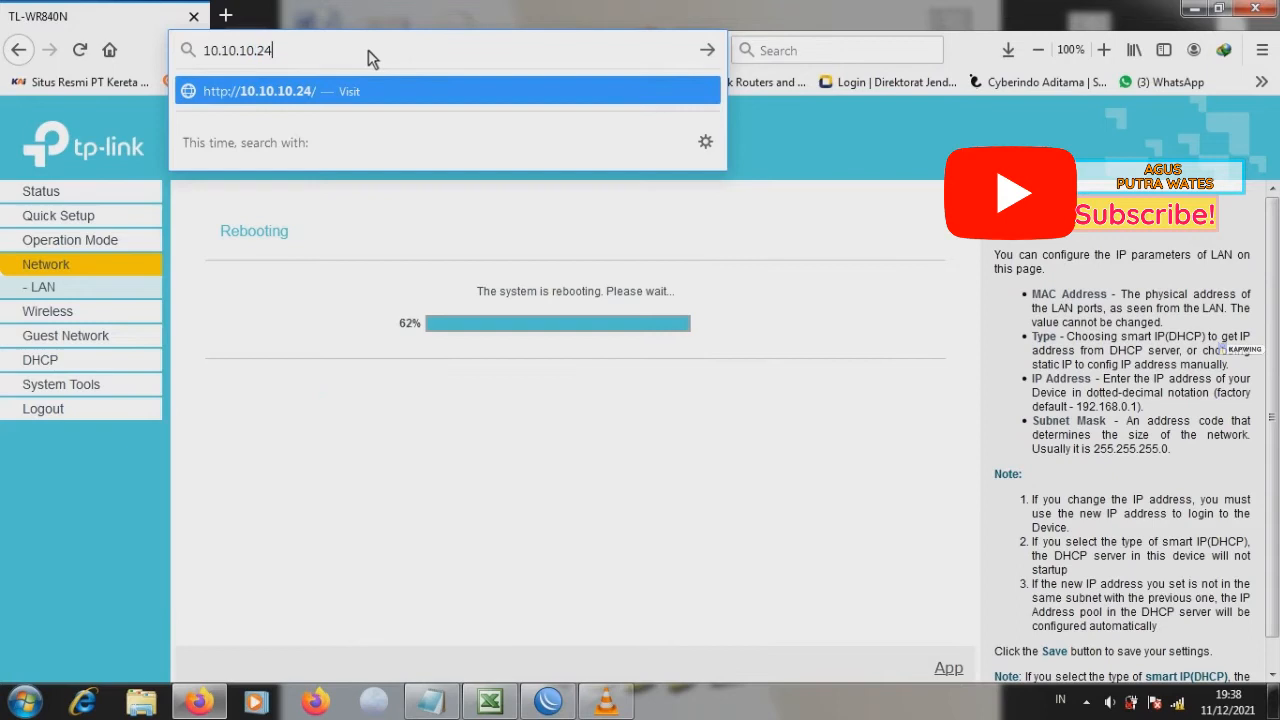
key(Return)
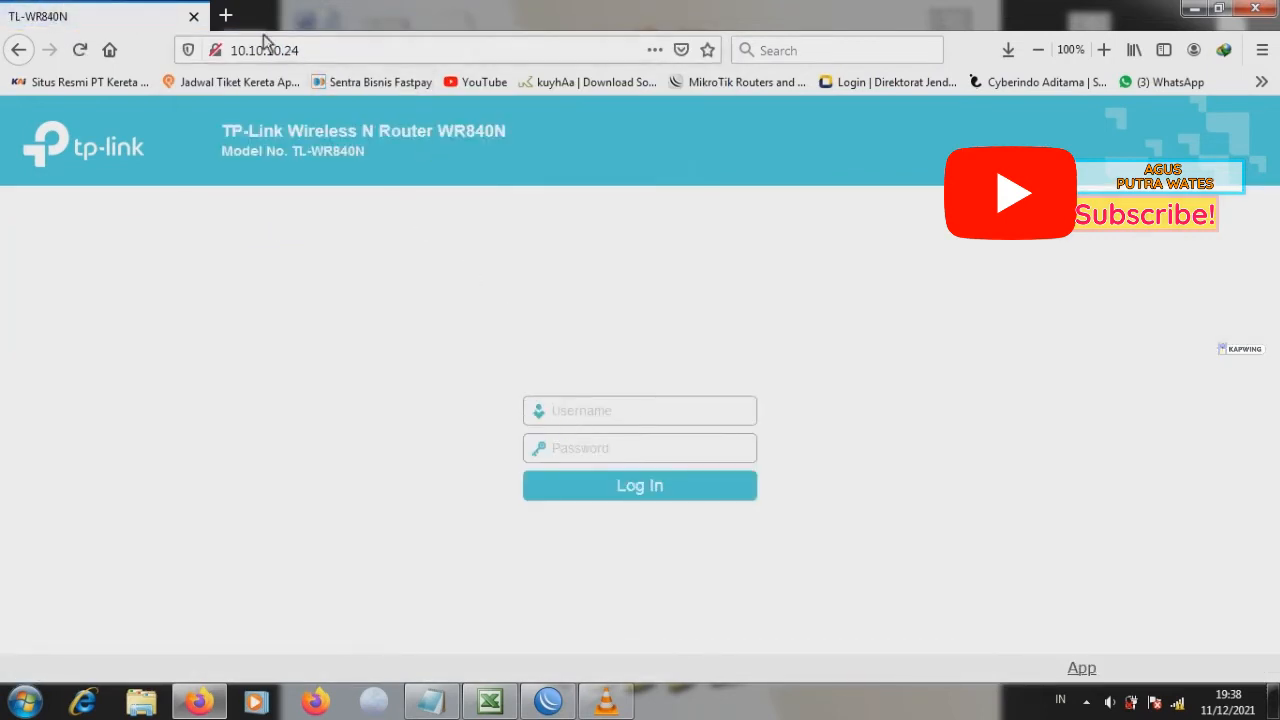
Step: Log in to the router with username admin and the admin password
click(606, 411)
text(admin)
click(614, 448)
text(a)
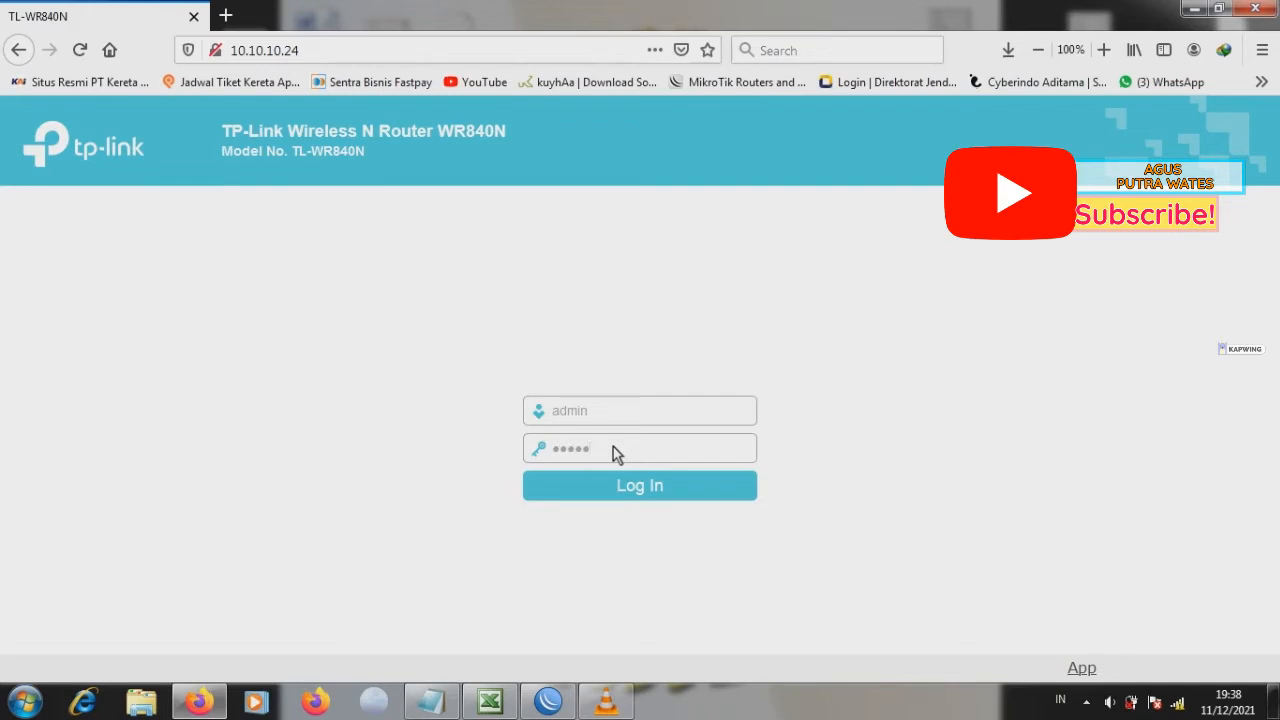
click(632, 485)
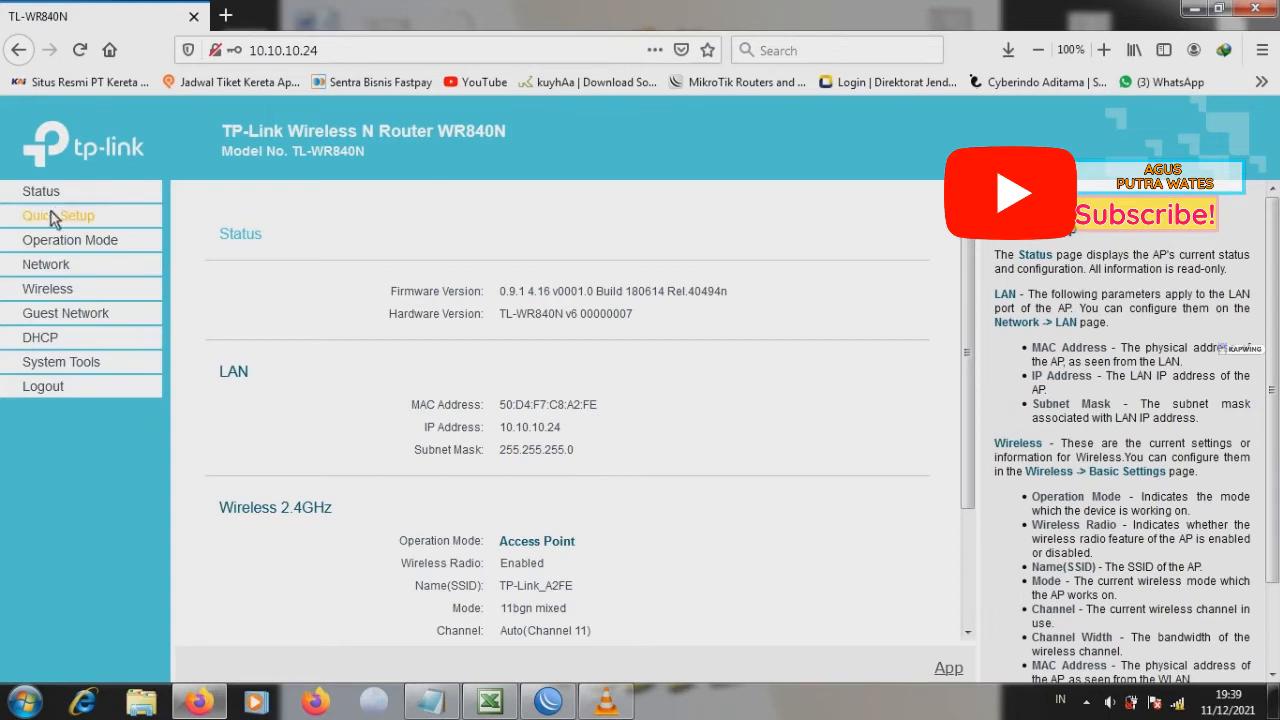
Step: Open the Wireless Security settings and save them with wireless security disabled
click(47, 288)
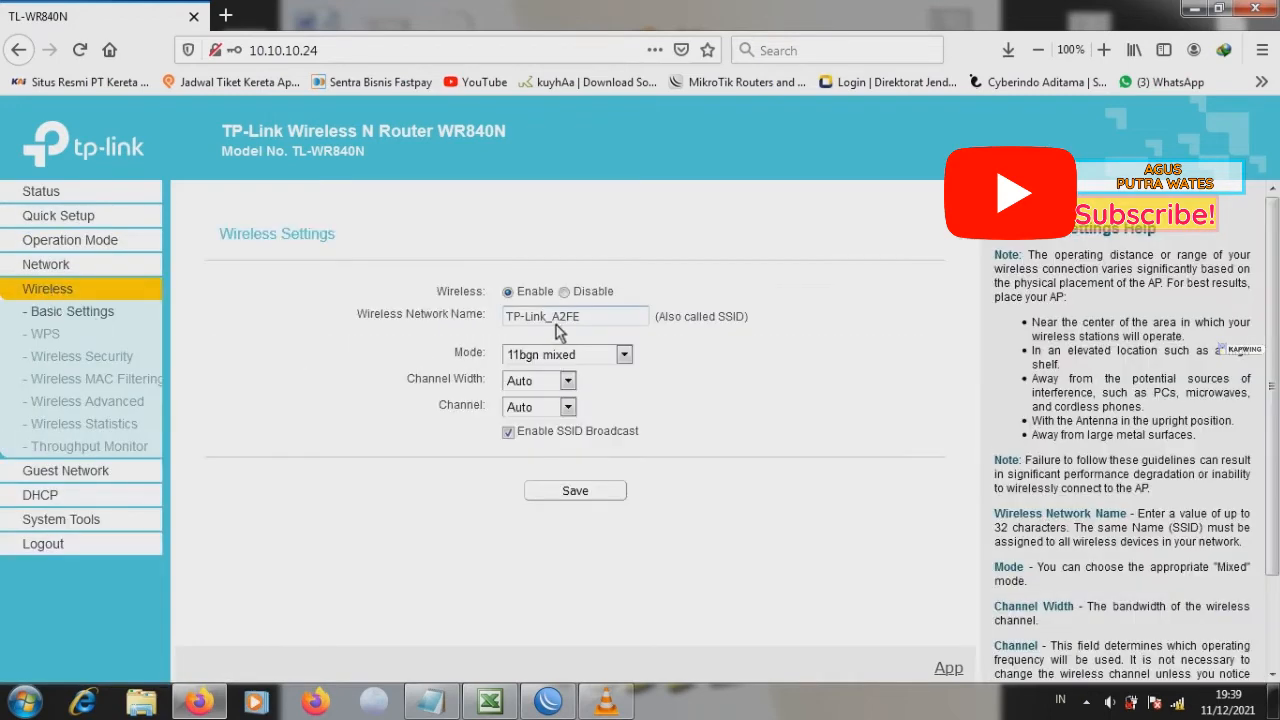
click(46, 356)
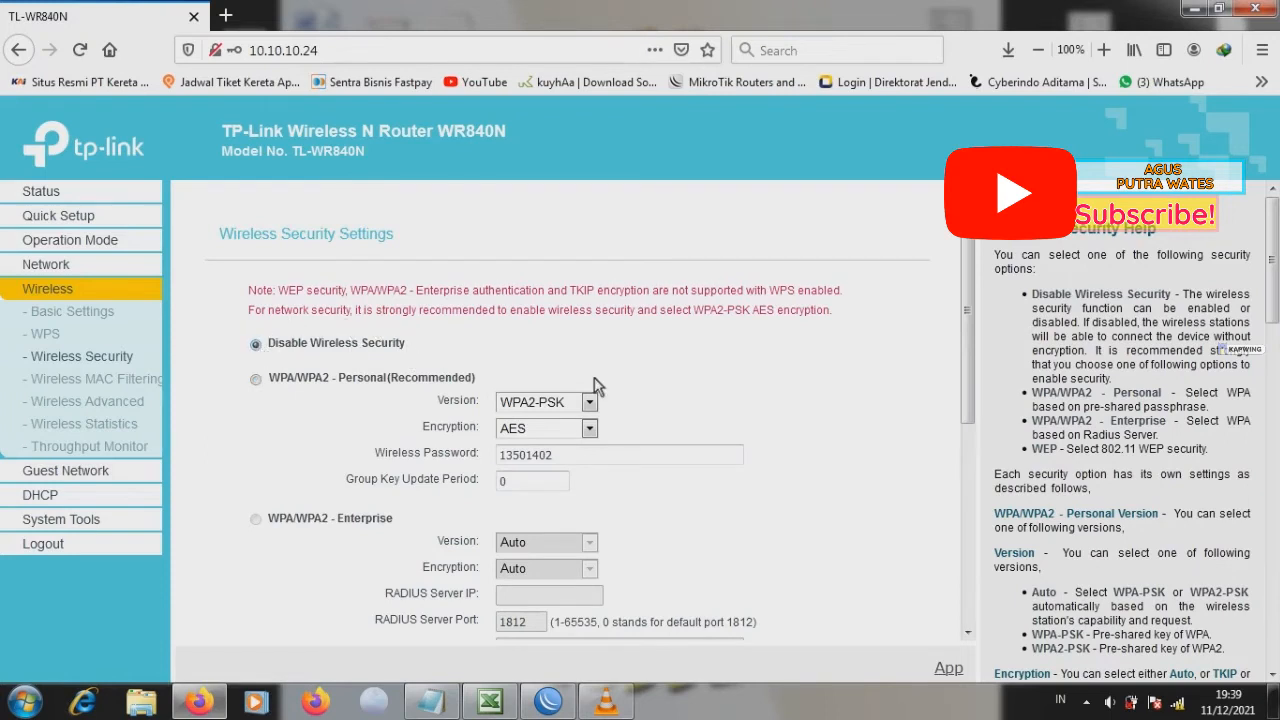
drag(967, 335, 990, 540)
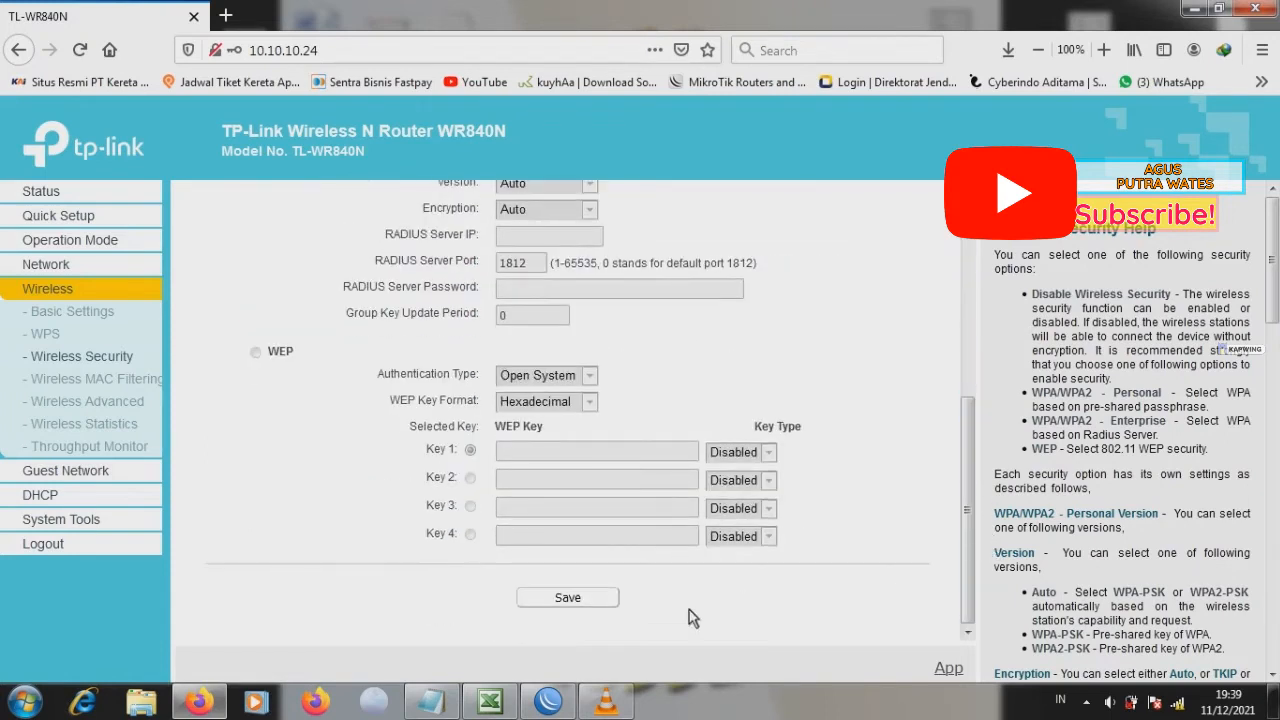
click(562, 597)
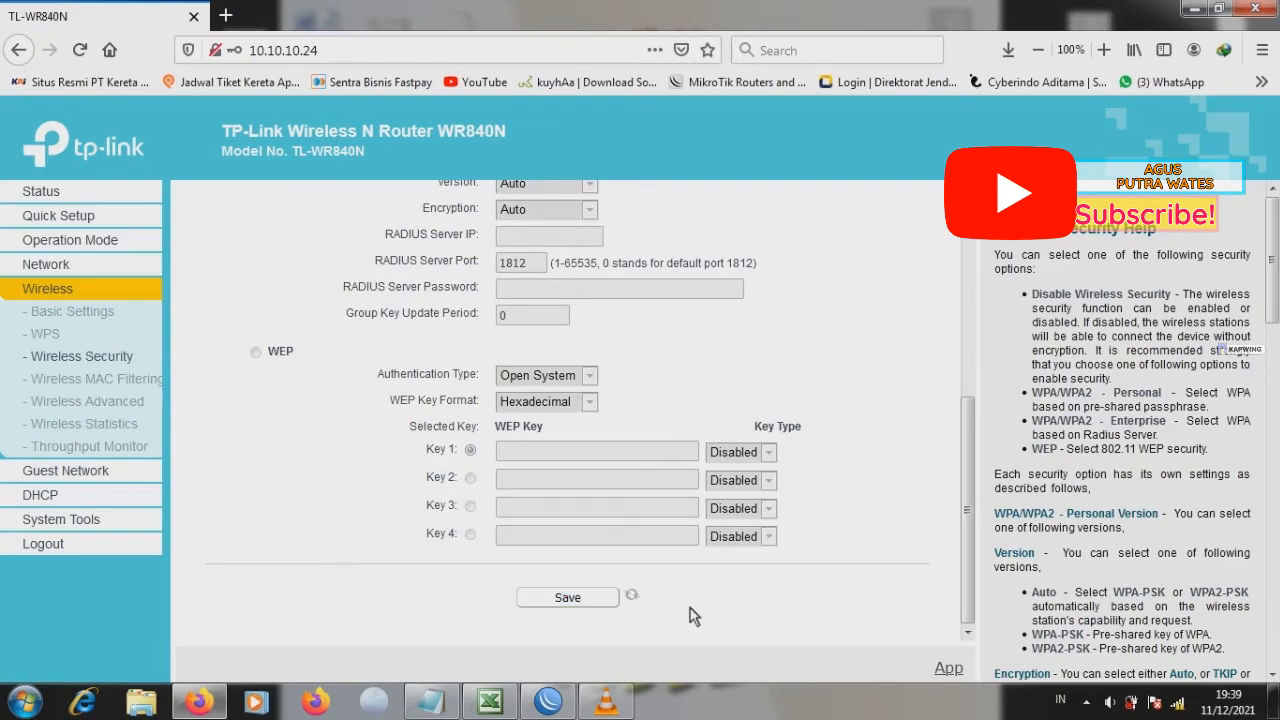